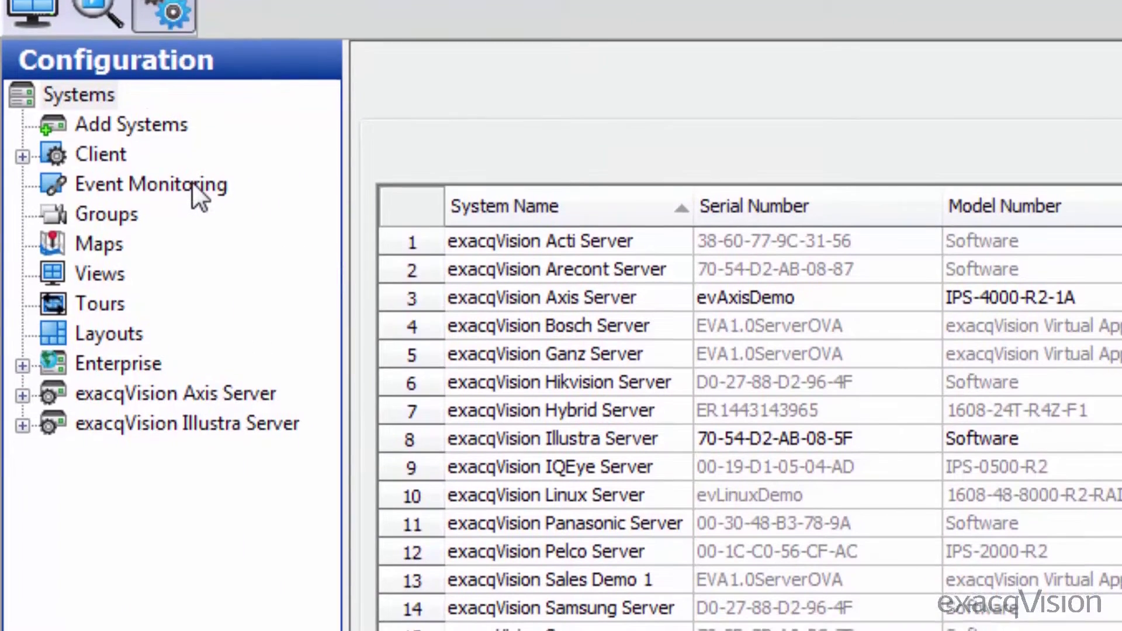
Step: Show the Event Monitoring page listing the cafe and Chime Test profiles
{"action": "left_click", "coordinate": [193, 185]}
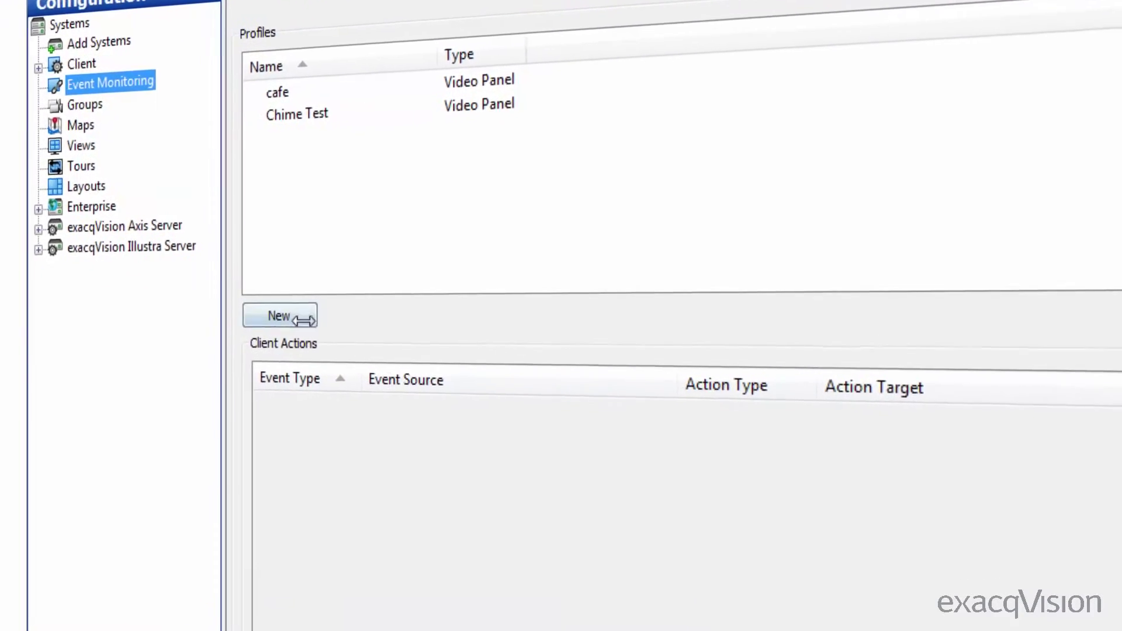
{"action": "left_click", "coordinate": [143, 357]}
{"action": "type", "text": "Test"}
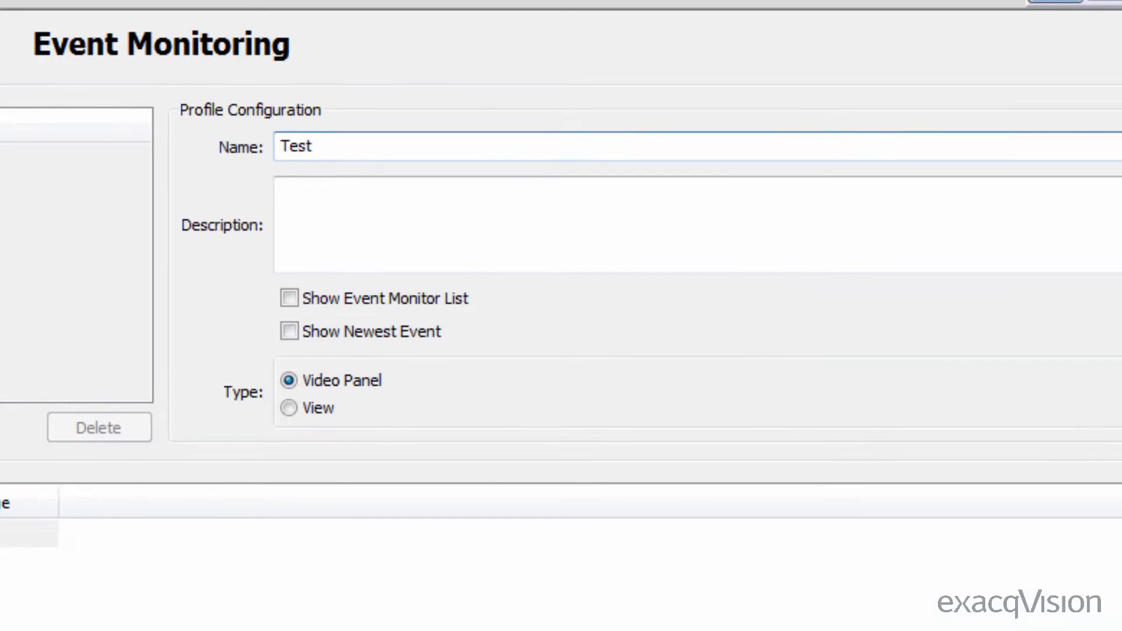
{"action": "key", "text": "Tab"}
{"action": "type", "text": "Te"}
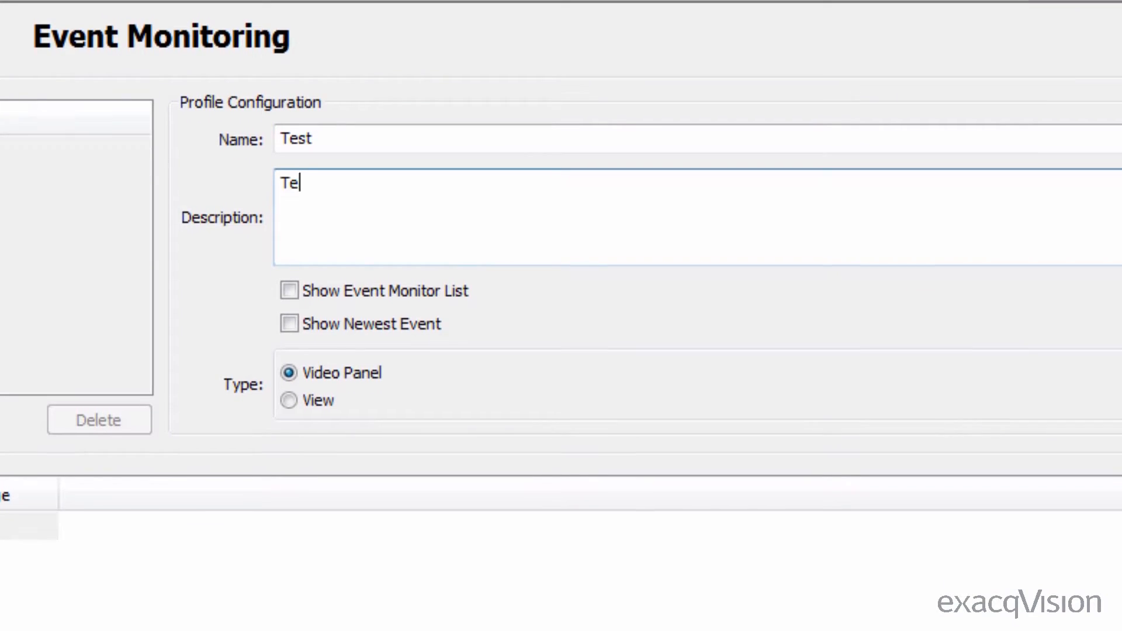
{"action": "type", "text": "st."}
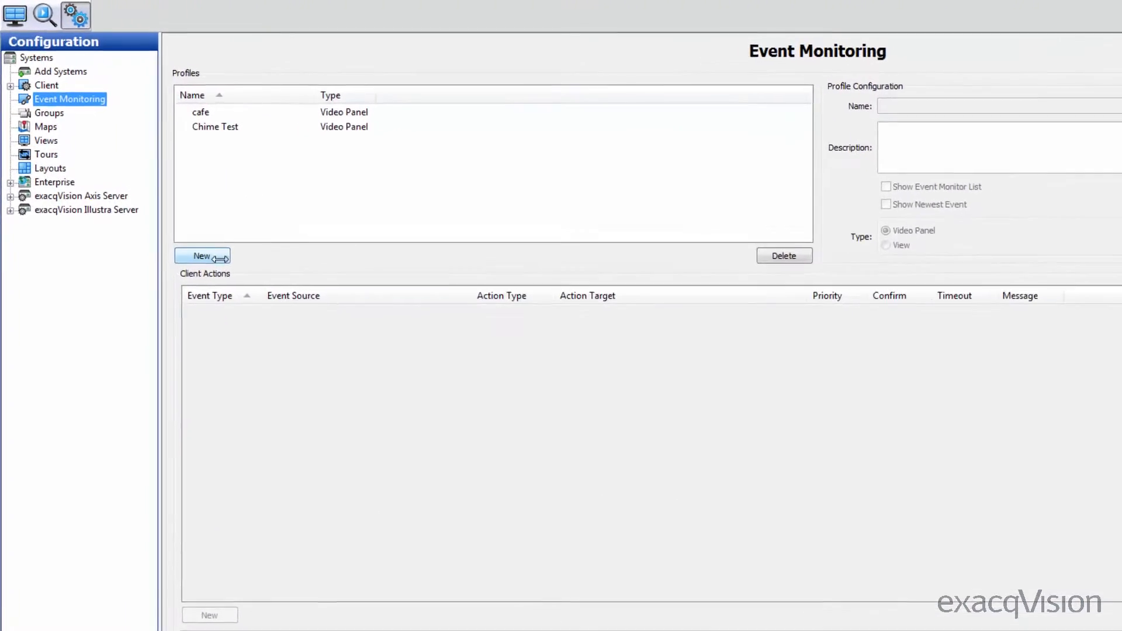
Step: Add a new profile 'Test' described 'Test.' with Show Event Monitor List and Show Newest Event enabled
{"action": "left_click", "coordinate": [194, 229]}
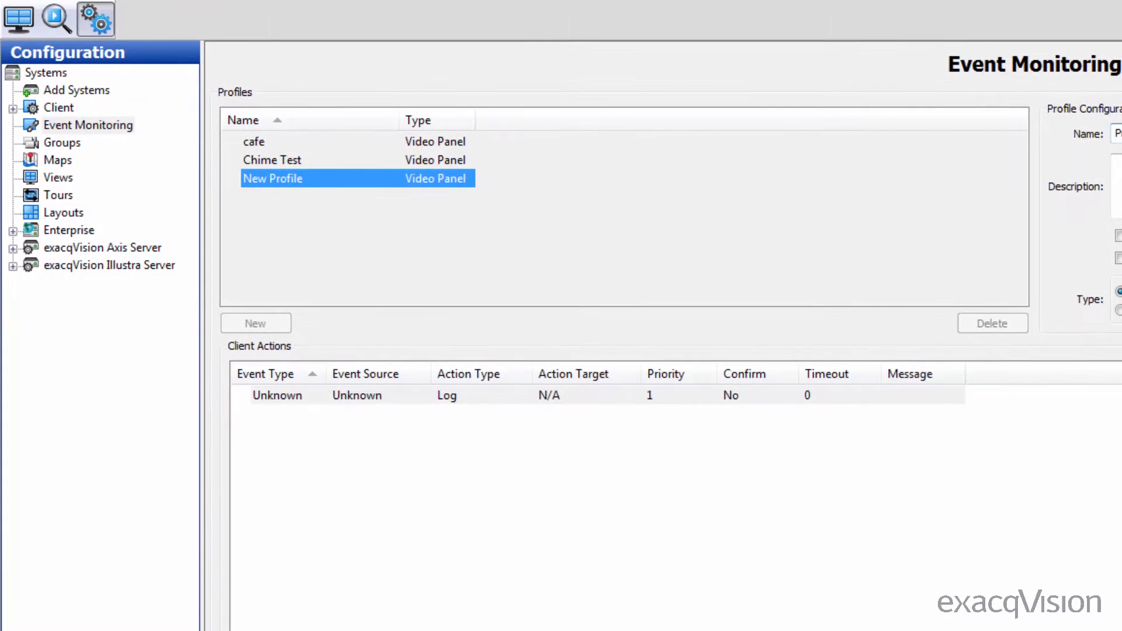
{"action": "type", "text": "Test"}
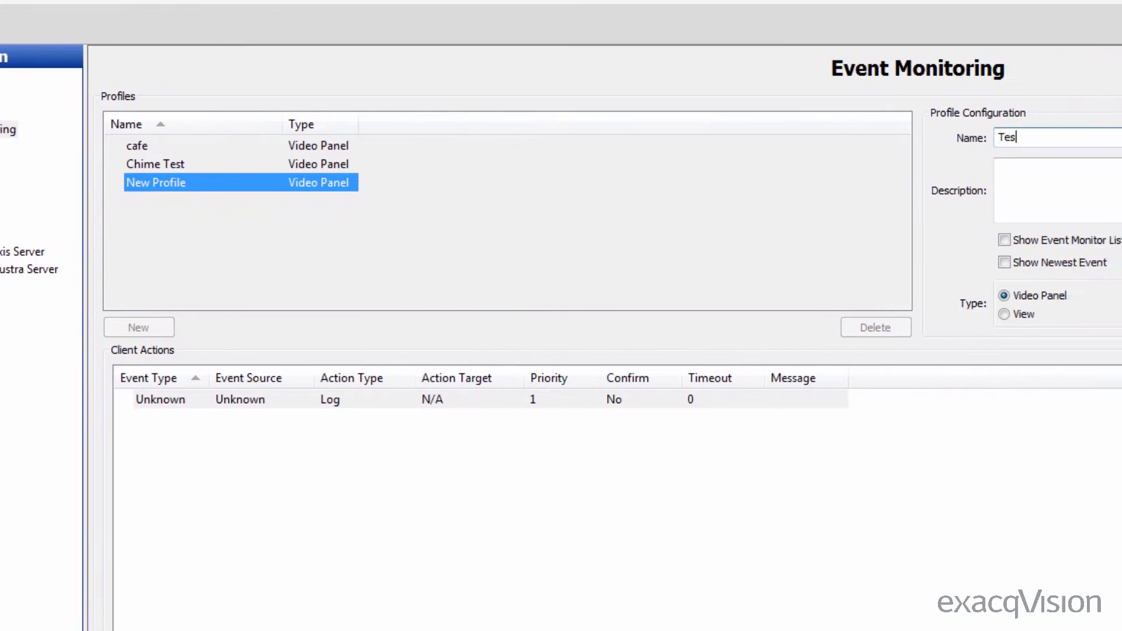
{"action": "key", "text": "Tab"}
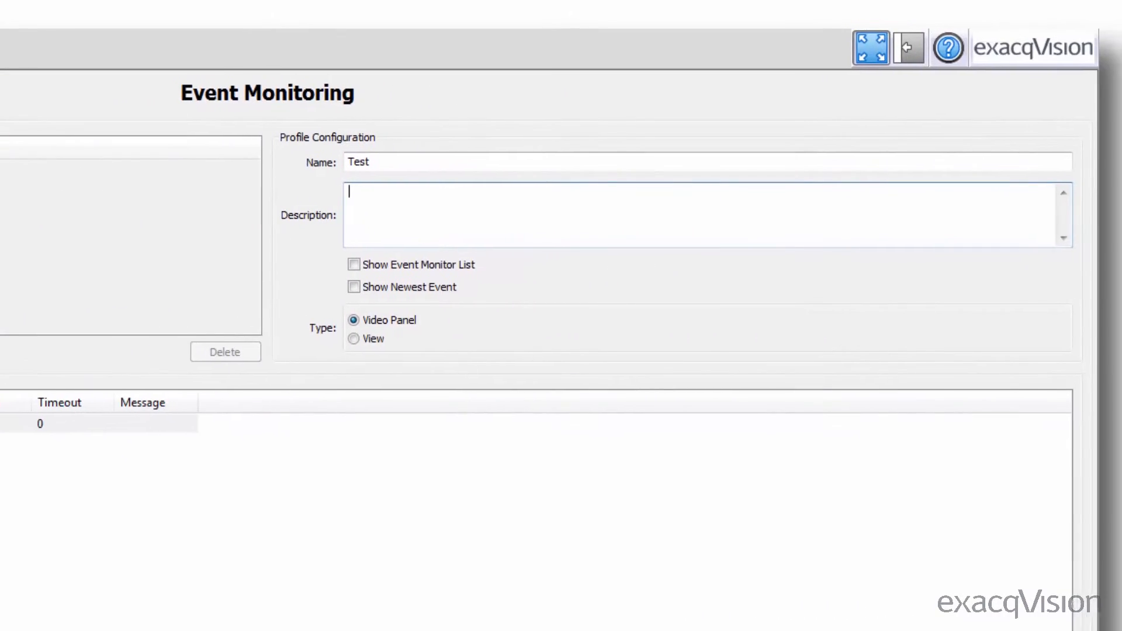
{"action": "type", "text": "Test."}
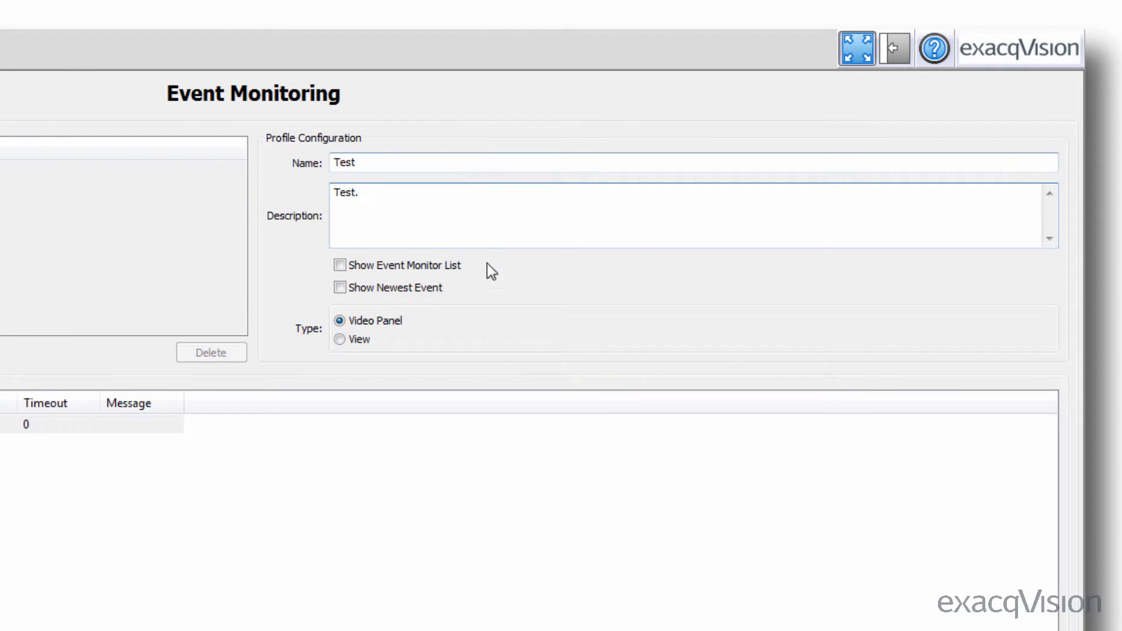
{"action": "left_click", "coordinate": [343, 265]}
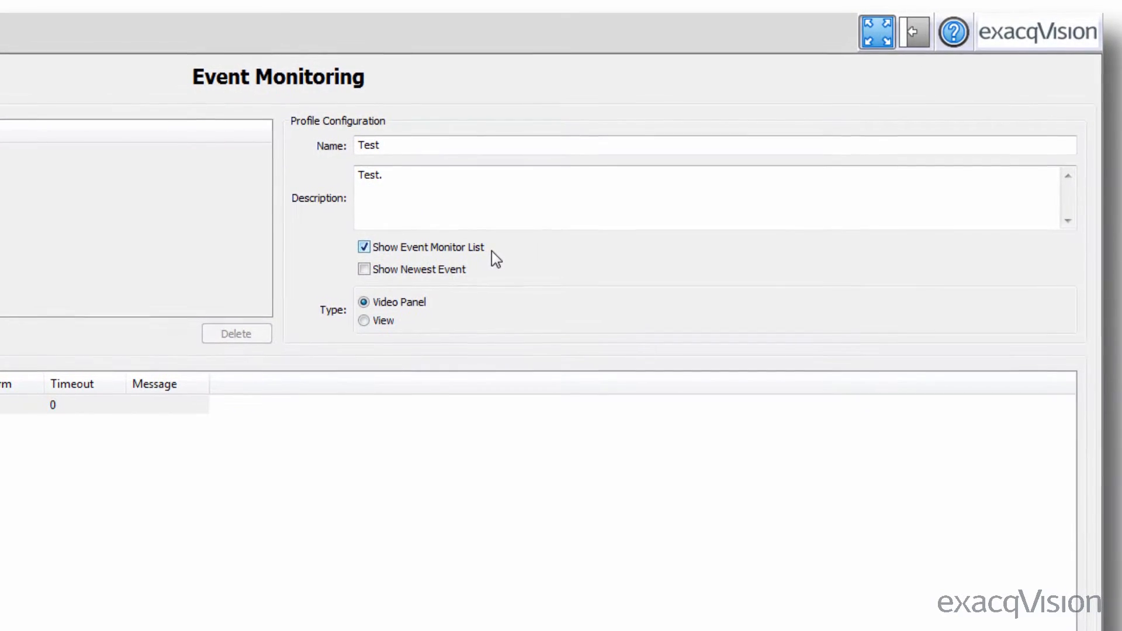
{"action": "left_click", "coordinate": [373, 265]}
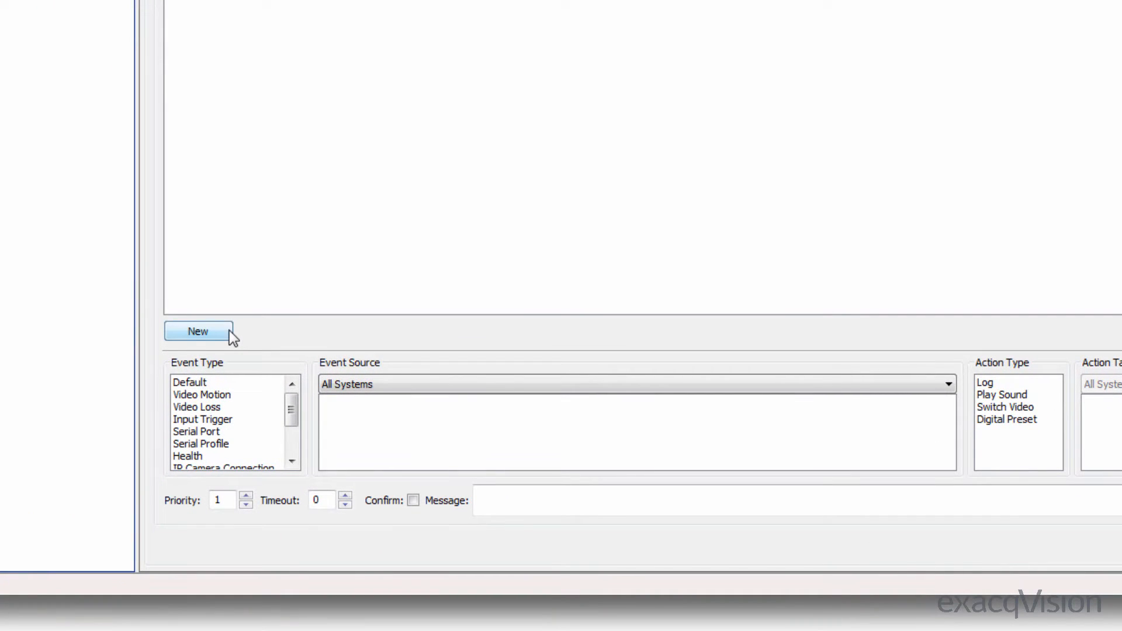
Step: Trigger on Video Motion from Illustra Server camera ADCi610-M022
{"action": "left_click", "coordinate": [235, 395]}
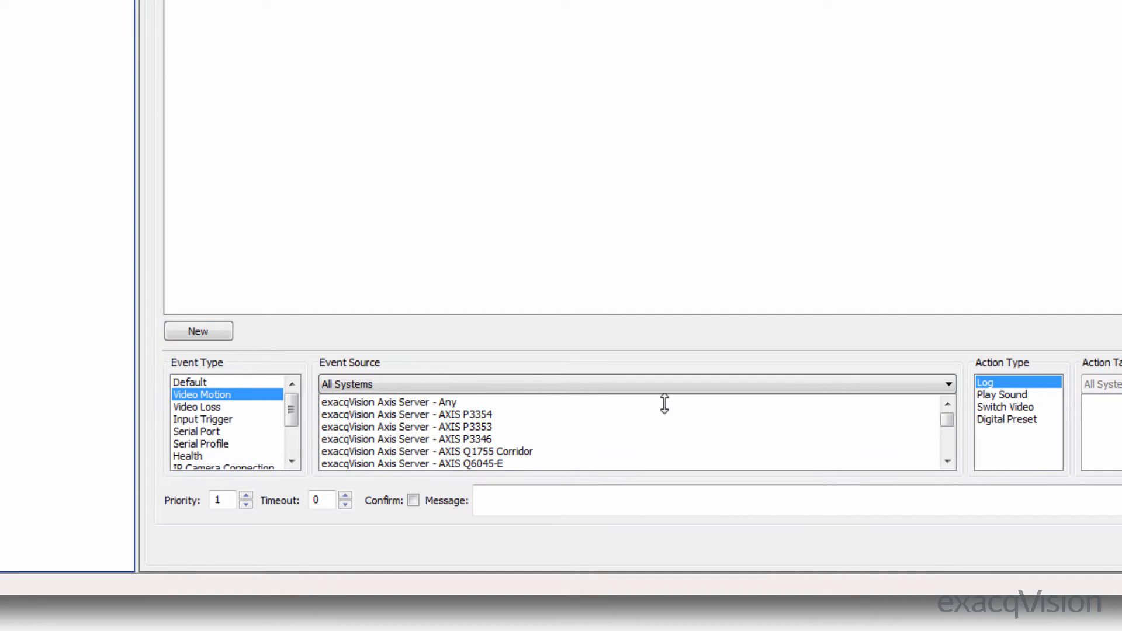
{"action": "left_click_drag", "start_coordinate": [947, 422], "coordinate": [947, 433]}
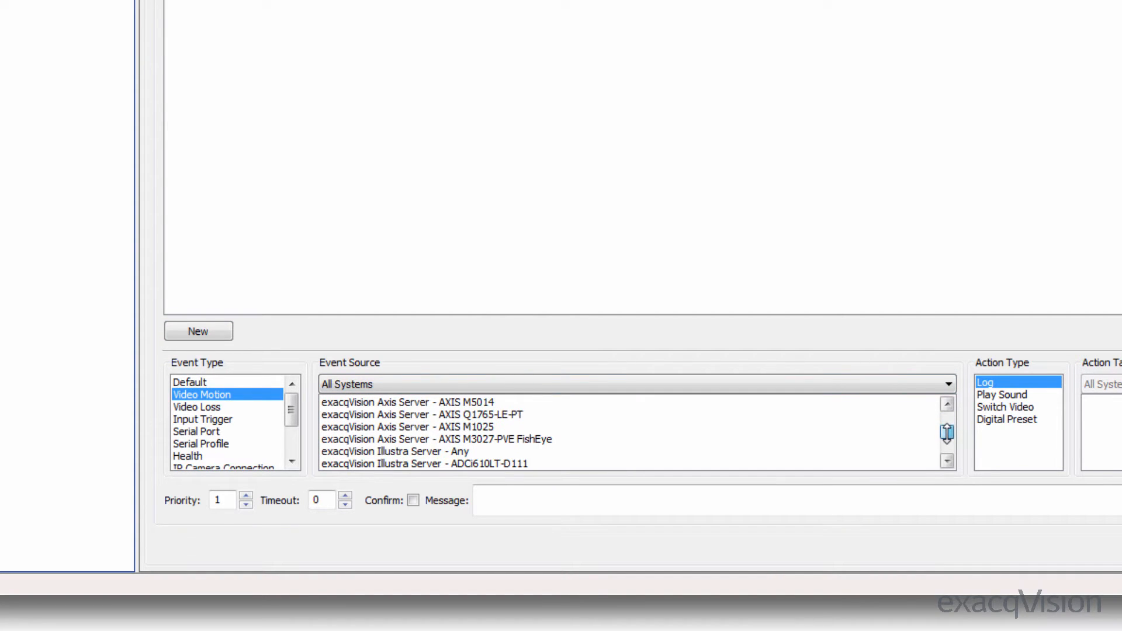
{"action": "left_click", "coordinate": [934, 385]}
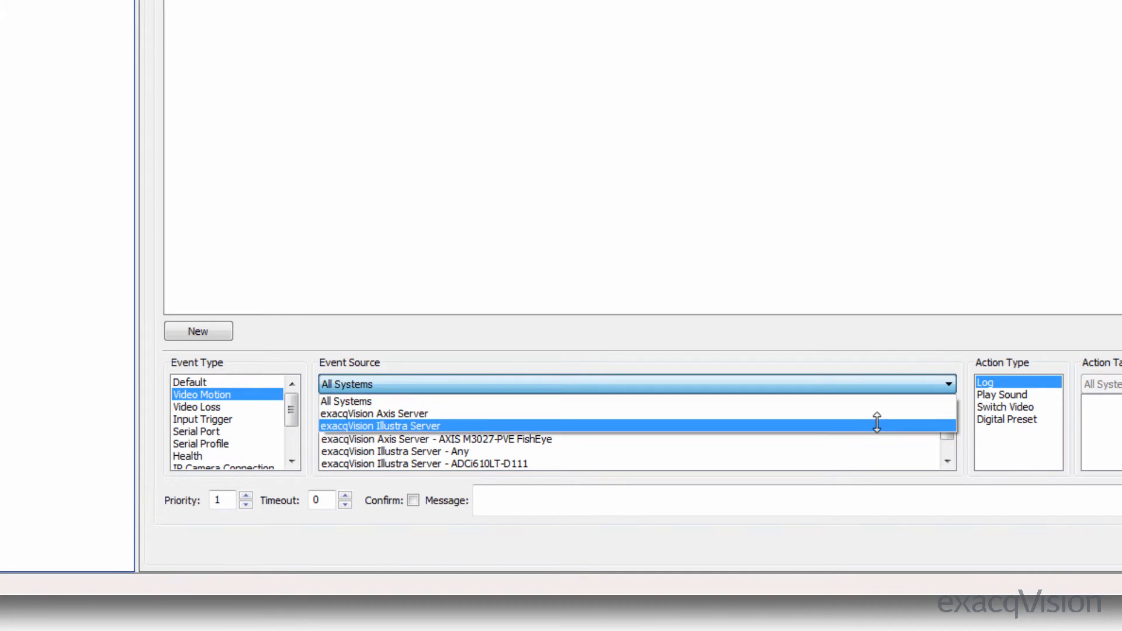
{"action": "left_click", "coordinate": [877, 425]}
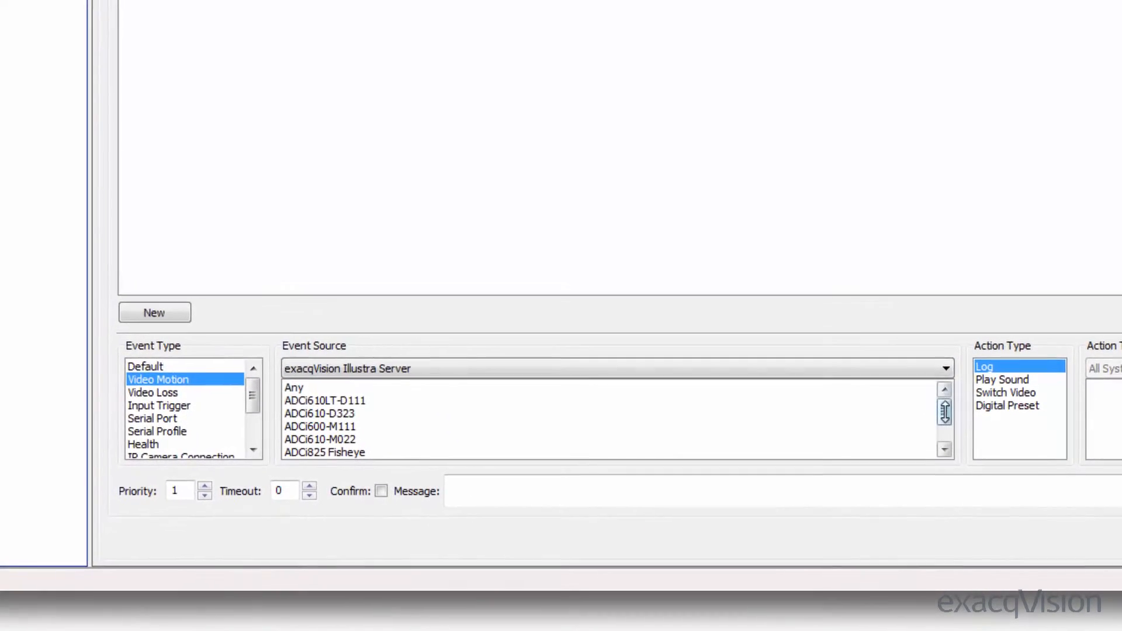
{"action": "left_click_drag", "start_coordinate": [947, 414], "coordinate": [940, 418]}
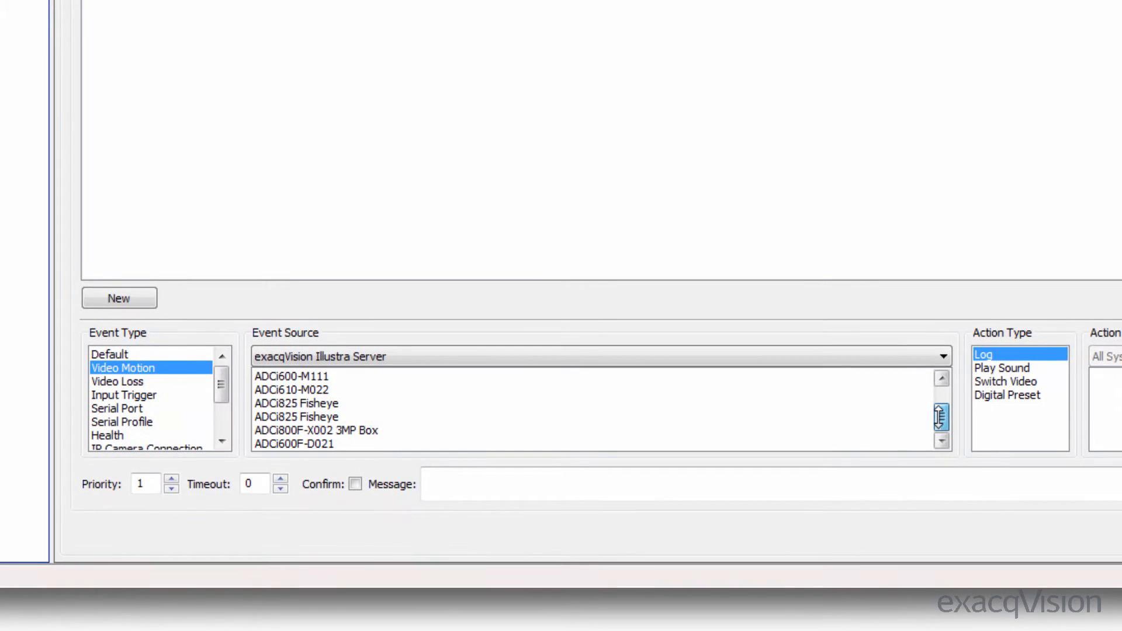
{"action": "left_click", "coordinate": [323, 390]}
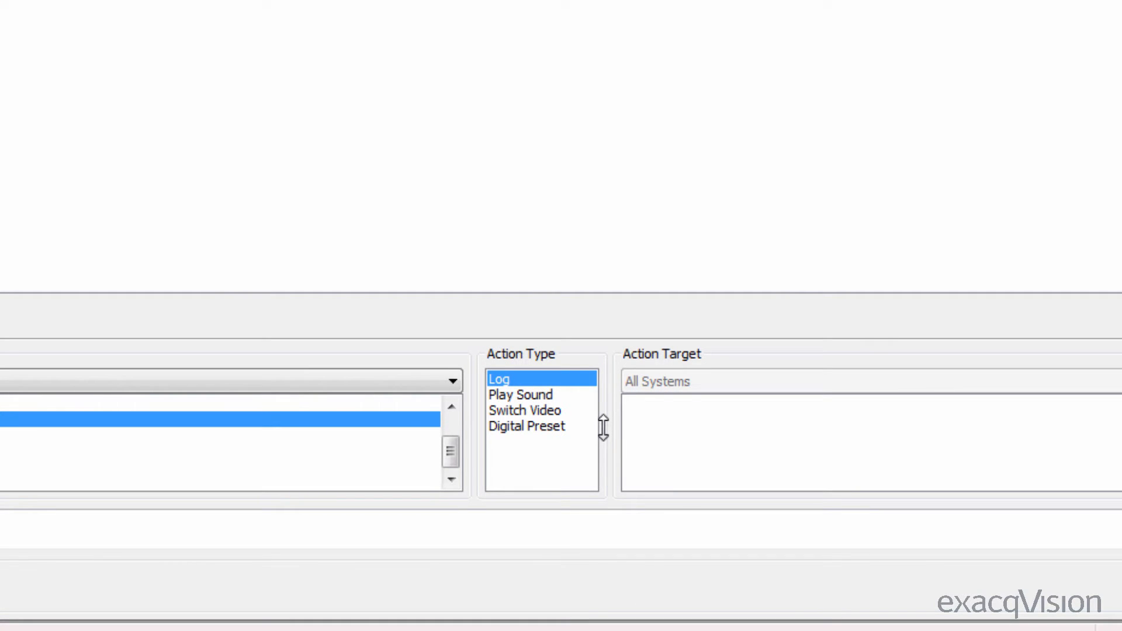
Step: Make the action Switch Video to Illustra Server camera ADCi610-M022 and apply it
{"action": "left_click", "coordinate": [408, 372]}
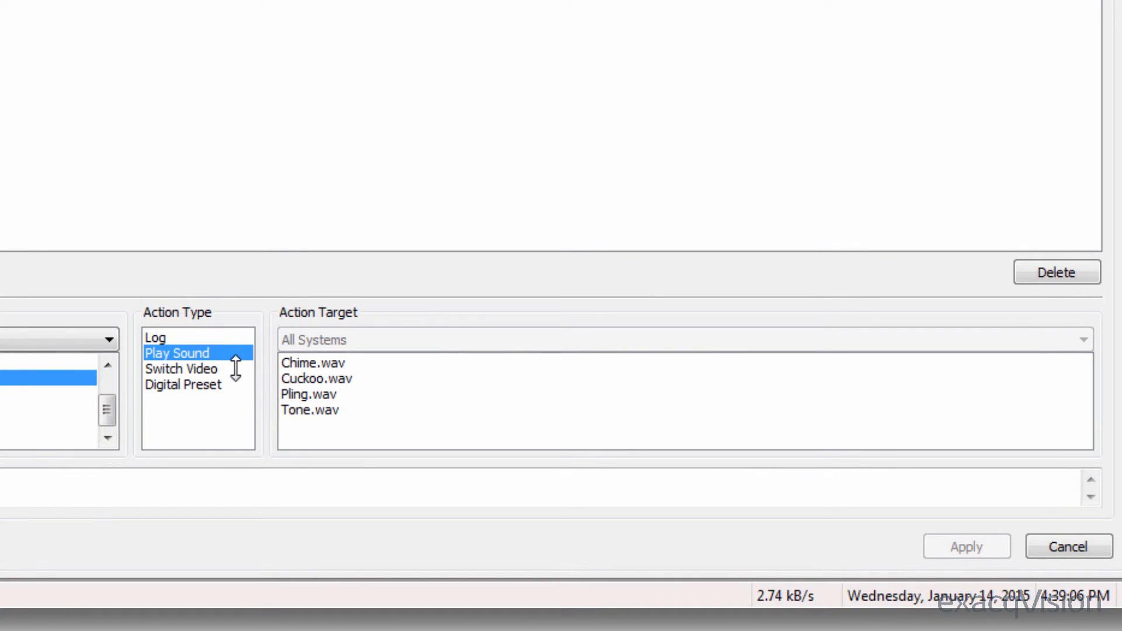
{"action": "left_click", "coordinate": [235, 369]}
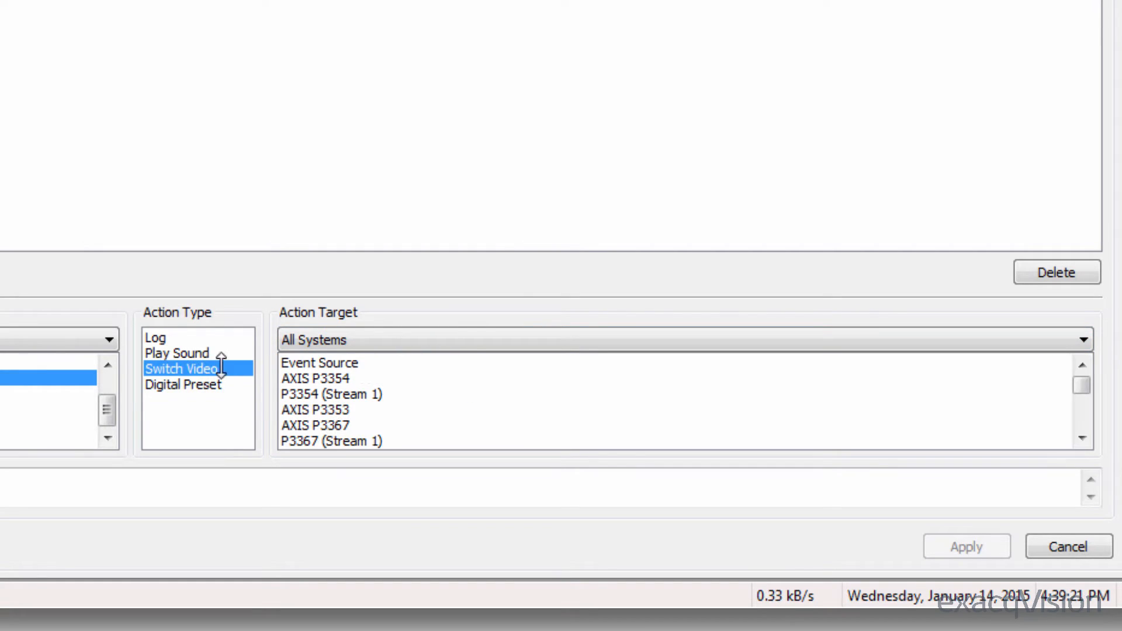
{"action": "left_click", "coordinate": [490, 340]}
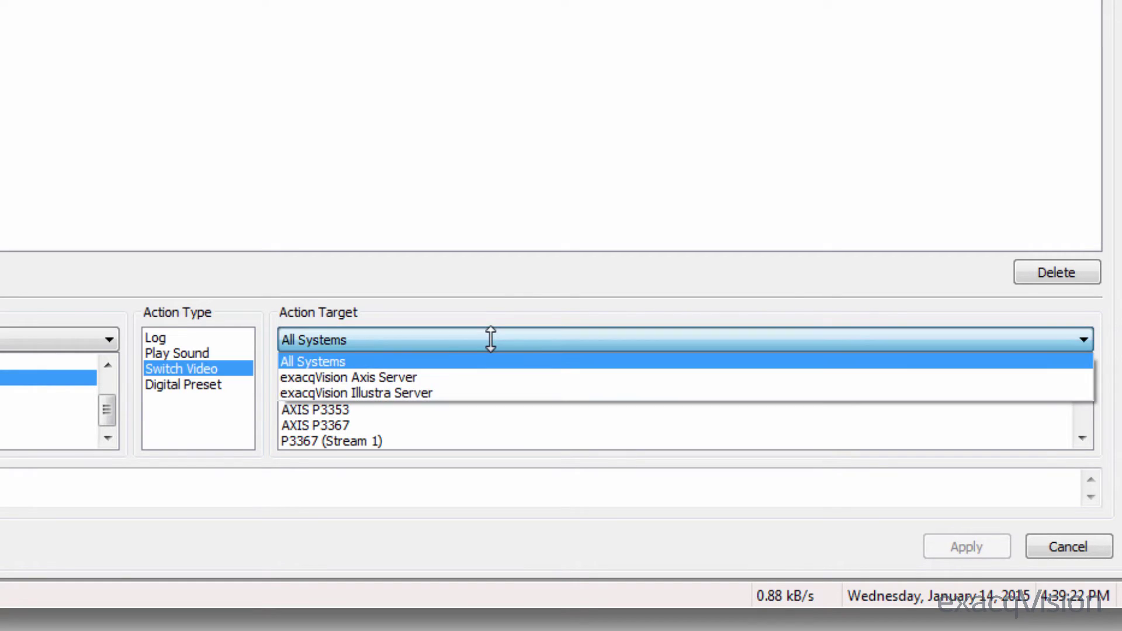
{"action": "left_click", "coordinate": [476, 393]}
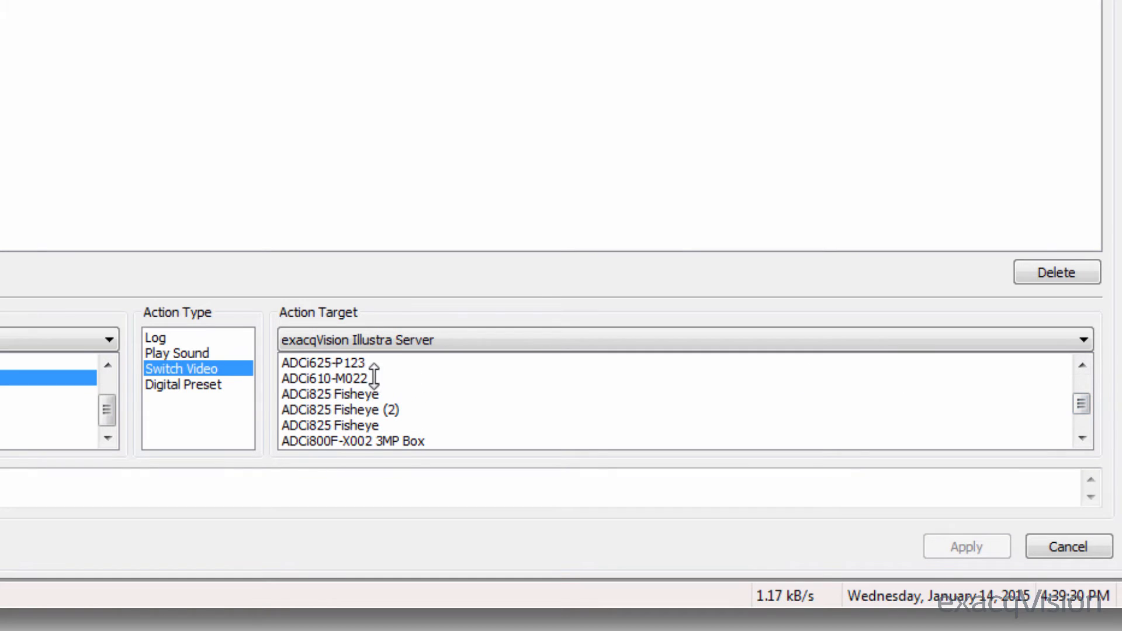
{"action": "left_click", "coordinate": [374, 378]}
{"action": "left_click", "coordinate": [774, 483]}
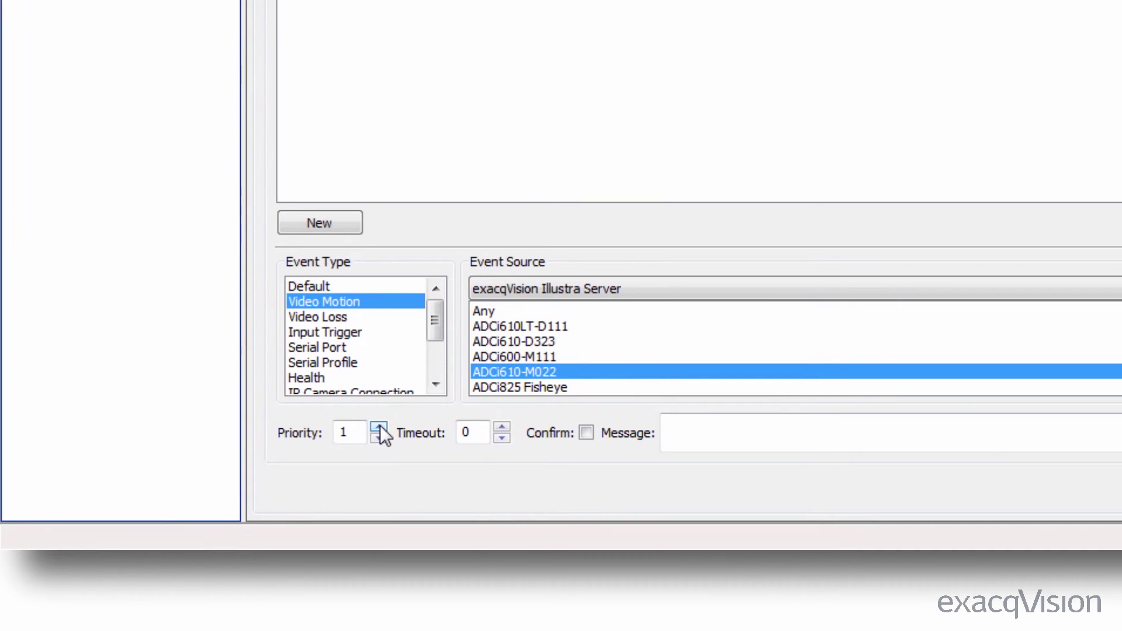
Step: Adjust the action's priority back to 1 and raise its timeout
{"action": "left_click", "coordinate": [378, 429]}
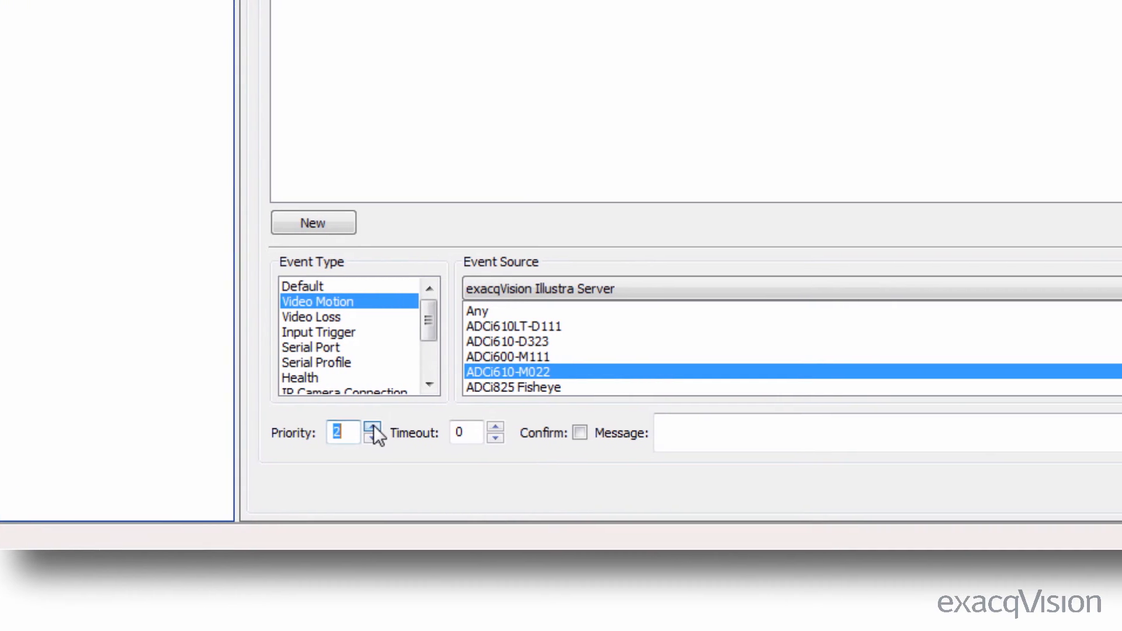
{"action": "left_click", "coordinate": [350, 426]}
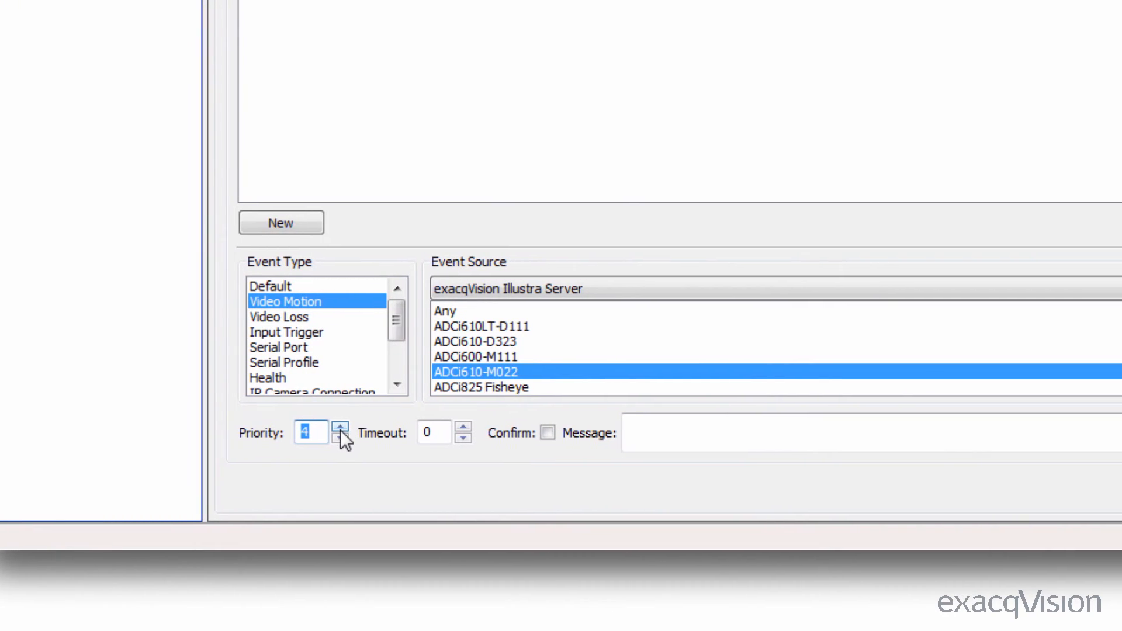
{"action": "left_click", "coordinate": [326, 437]}
{"action": "left_click", "coordinate": [304, 438]}
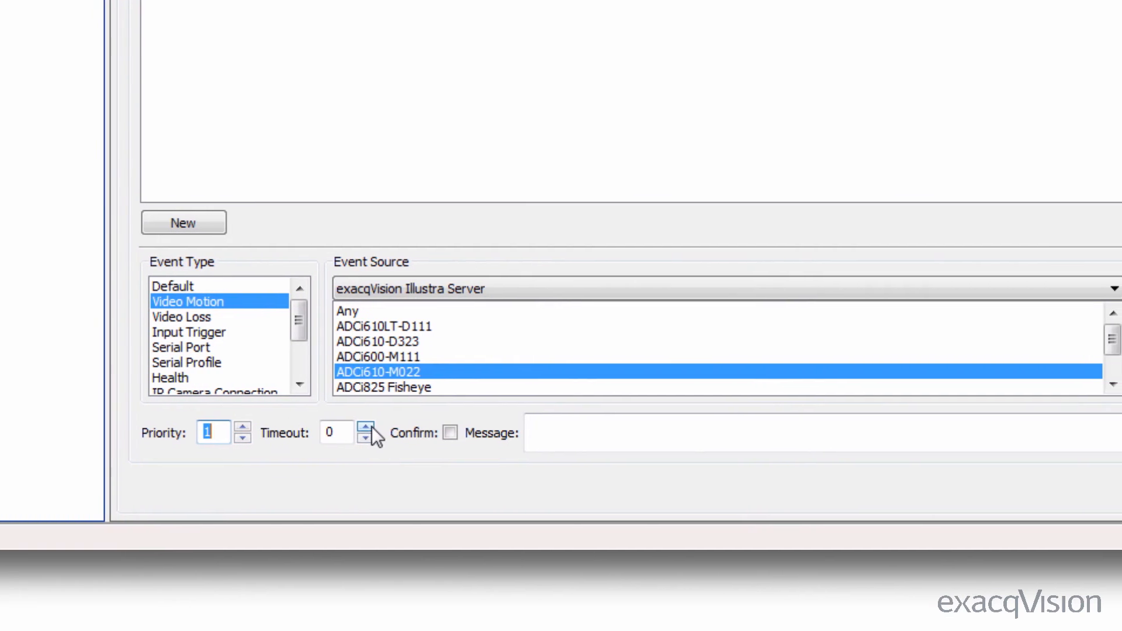
{"action": "left_click", "coordinate": [361, 429]}
{"action": "left_click", "coordinate": [364, 429]}
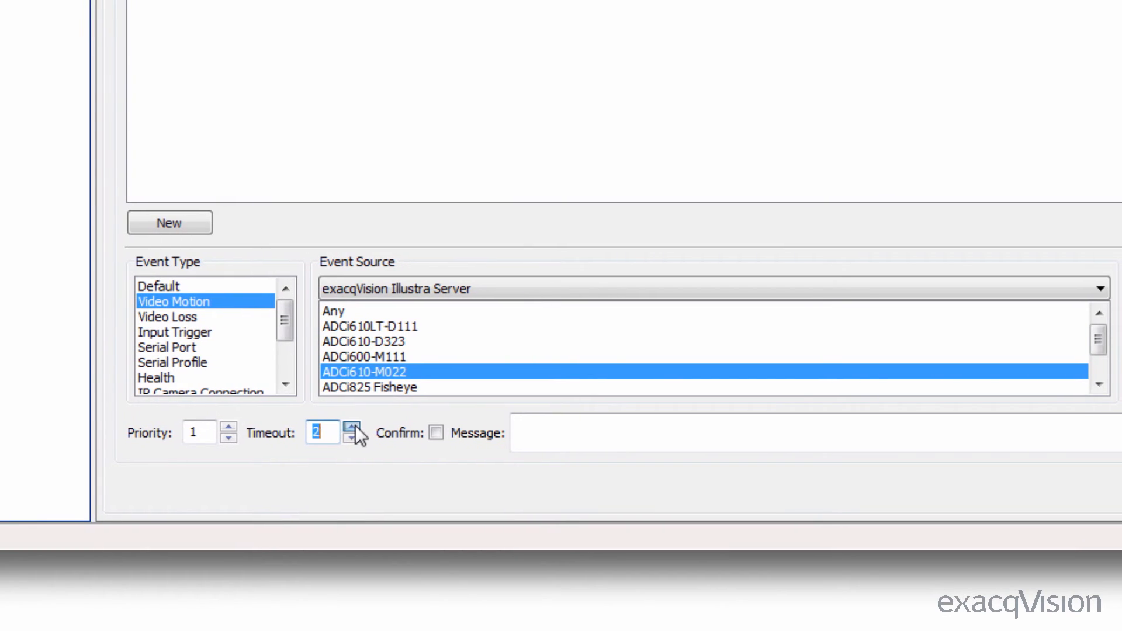
{"action": "left_click", "coordinate": [351, 428]}
{"action": "left_click", "coordinate": [351, 428]}
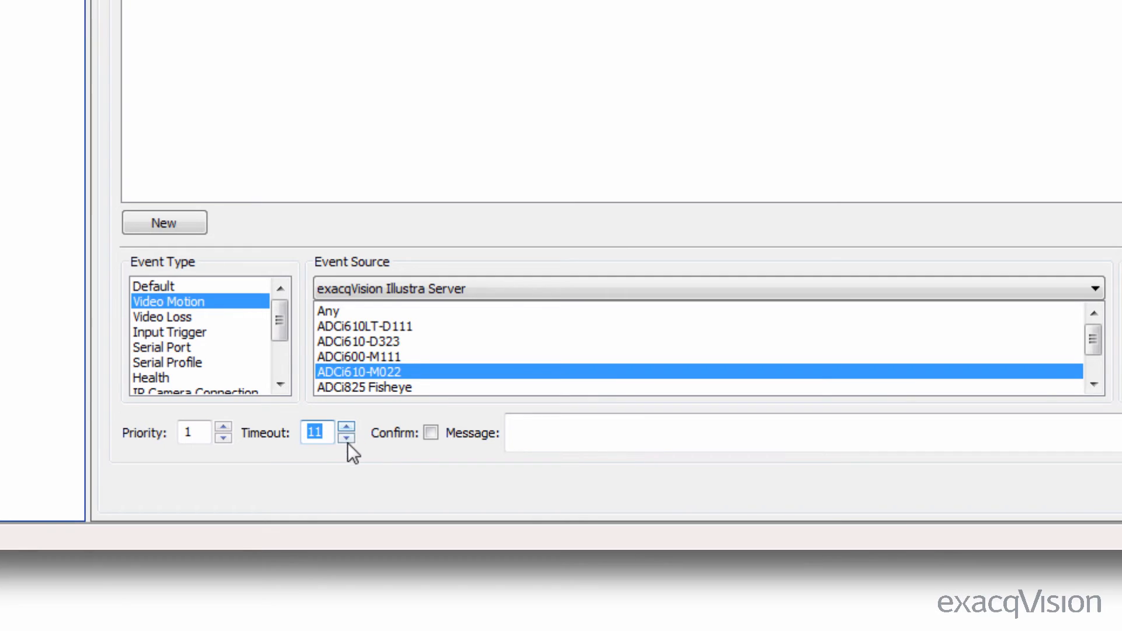
Step: Require operator confirmation and enter the alert message 'Check Door.'
{"action": "left_click", "coordinate": [420, 432]}
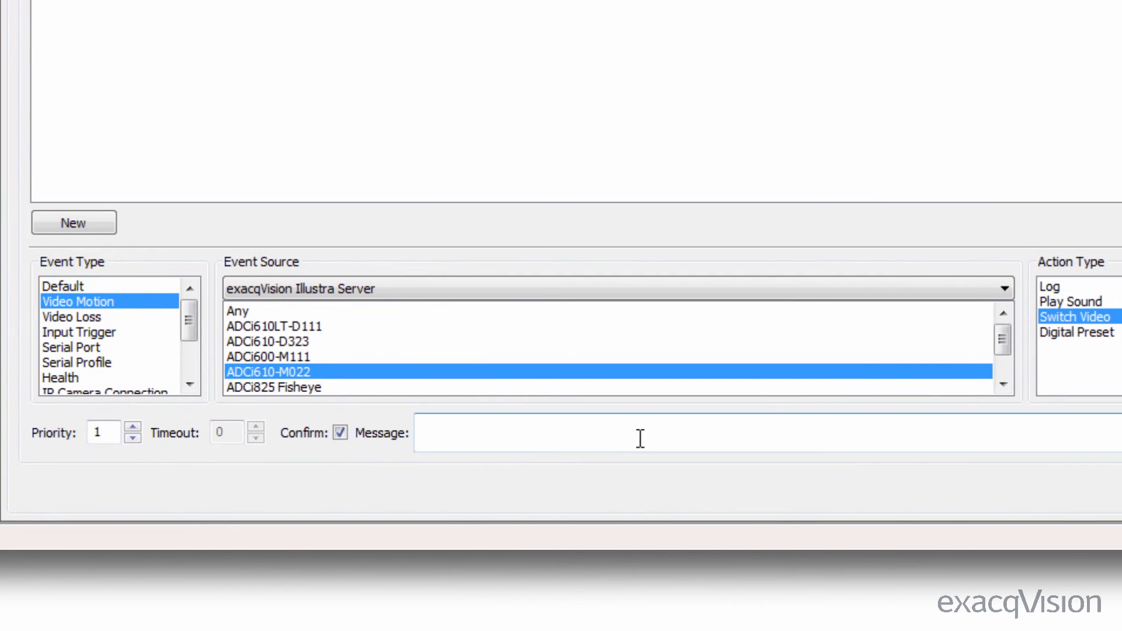
{"action": "left_click", "coordinate": [627, 437]}
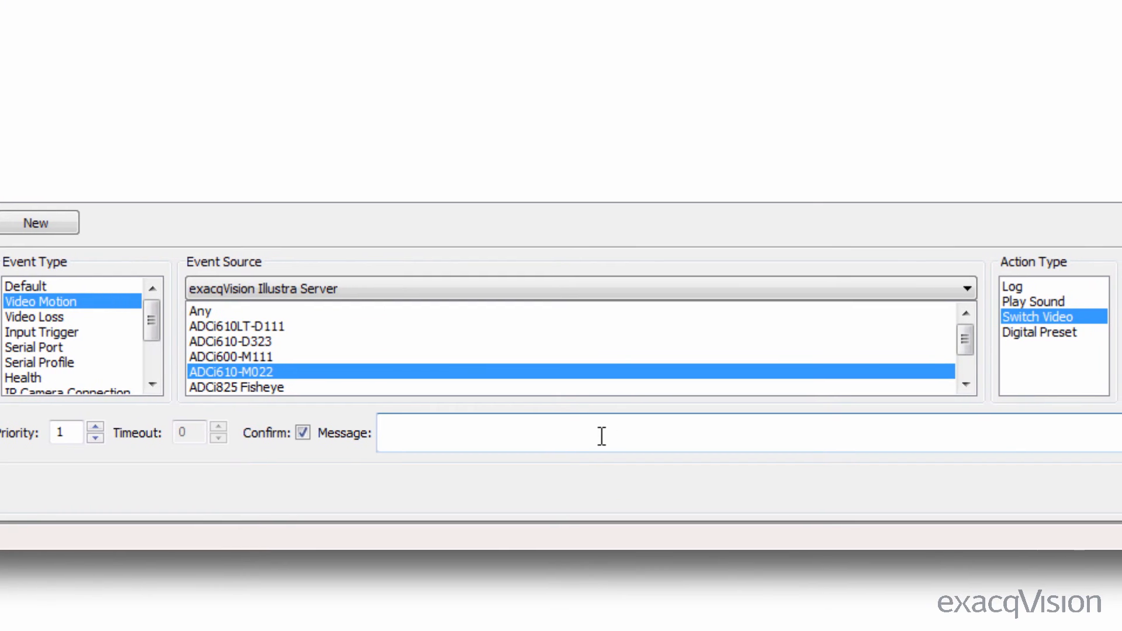
{"action": "type", "text": "Check"}
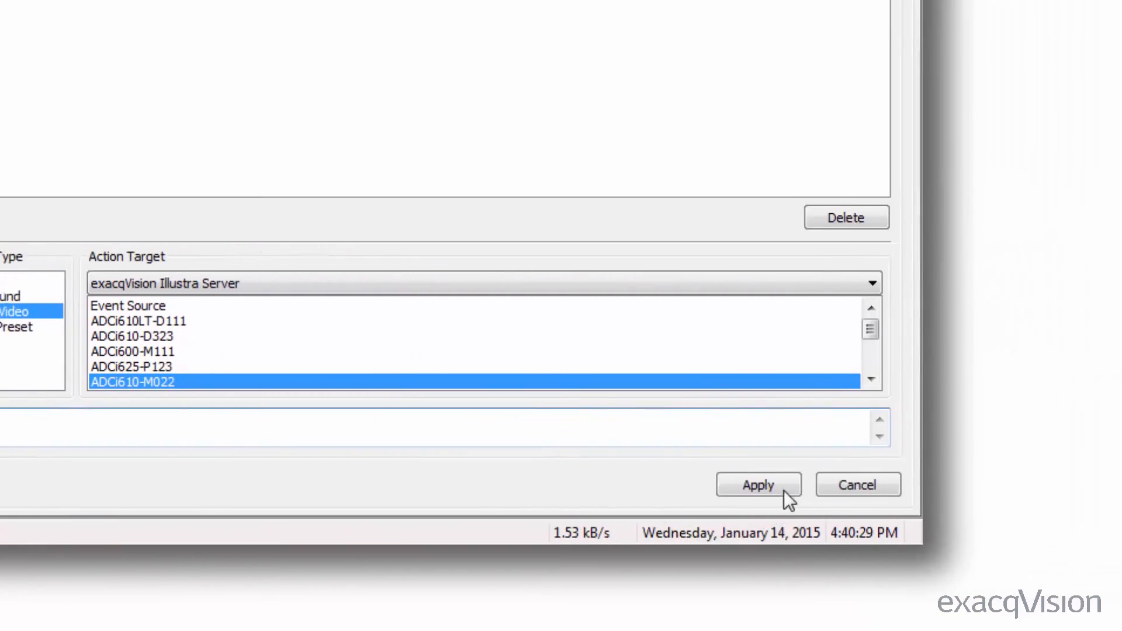
Step: Apply the action and set the Test event monitor on the ADCi825 Fisheye camera tile in Live view
{"action": "left_click", "coordinate": [716, 488]}
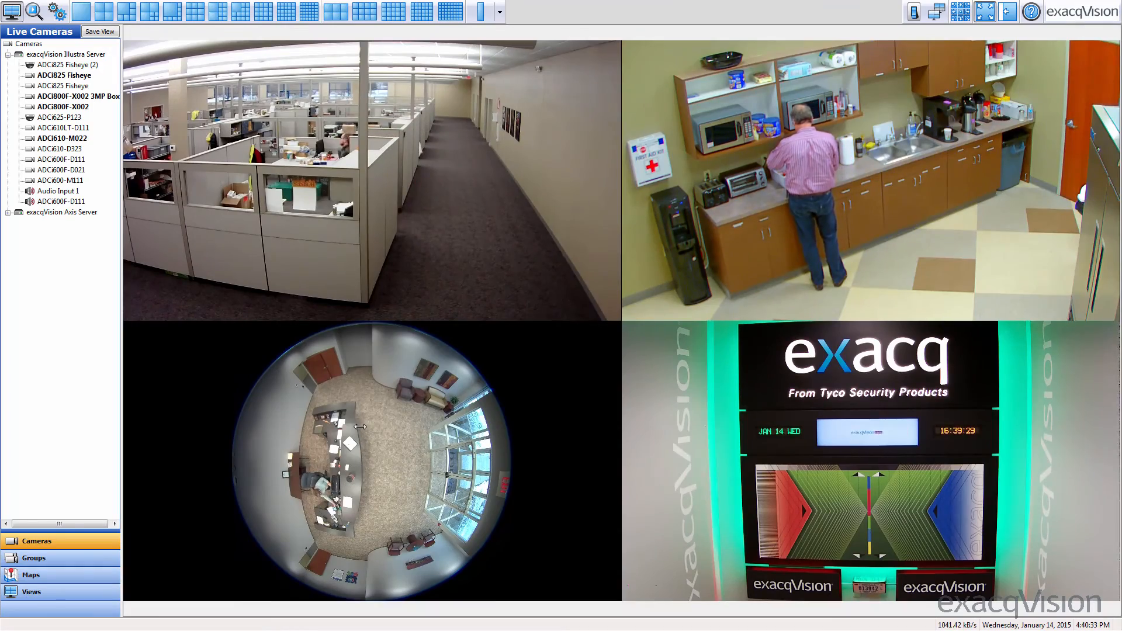
{"action": "right_click", "coordinate": [359, 427]}
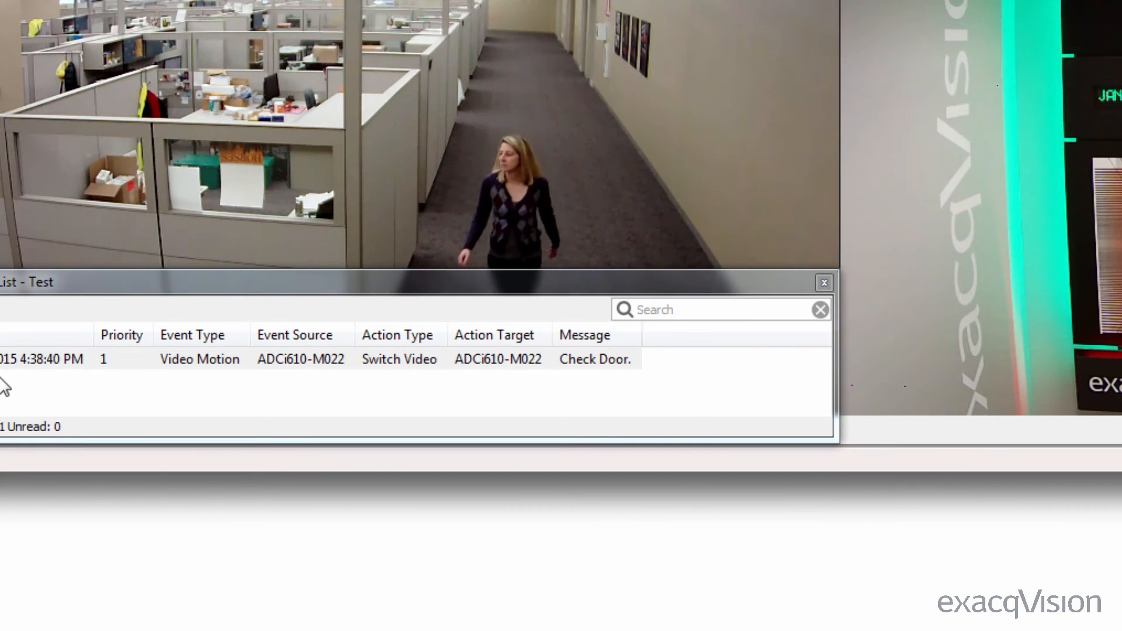
Step: Acknowledge the 'Check Door.' motion event, leaving the Test monitor list empty
{"action": "left_click", "coordinate": [657, 309]}
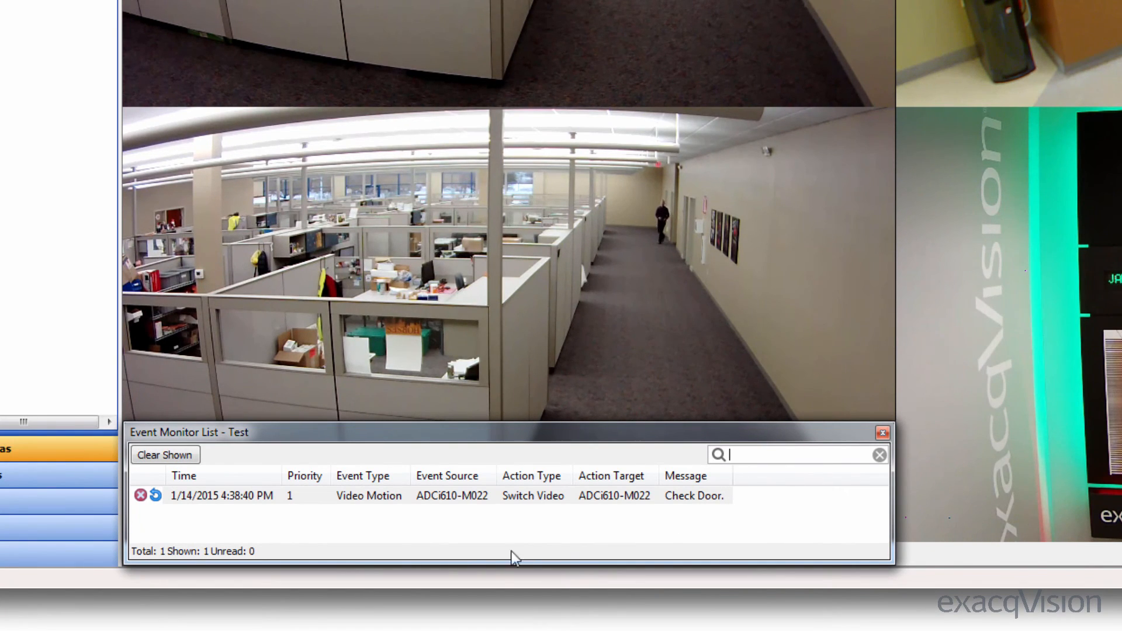
{"action": "left_click", "coordinate": [139, 496]}
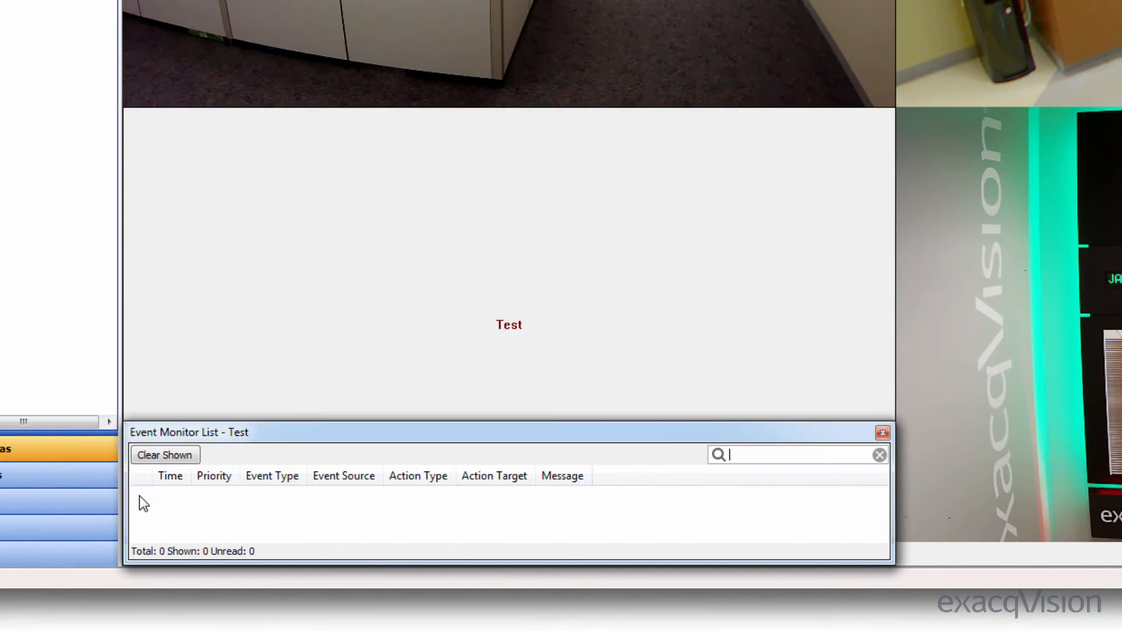